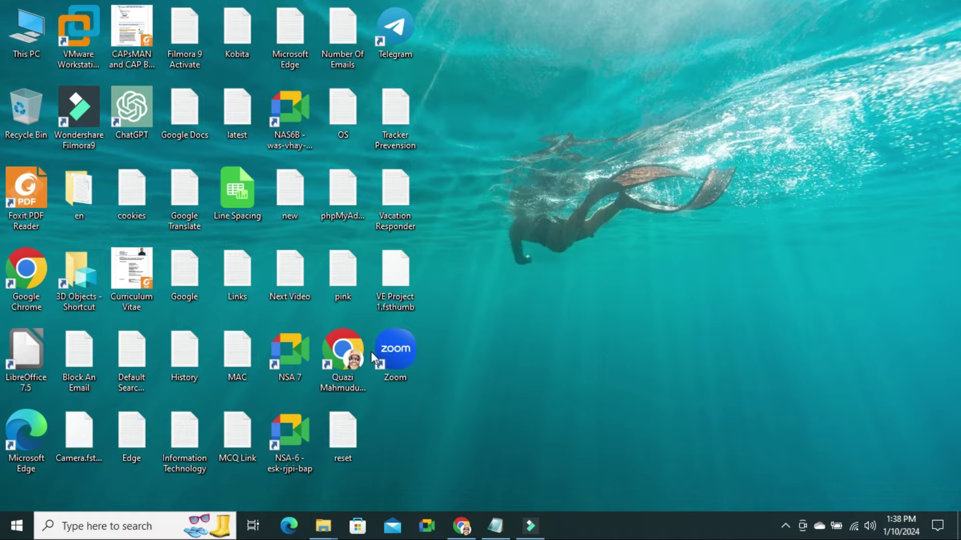
- Launch Settings from the Start menu and go to the Devices section
click(17, 527)
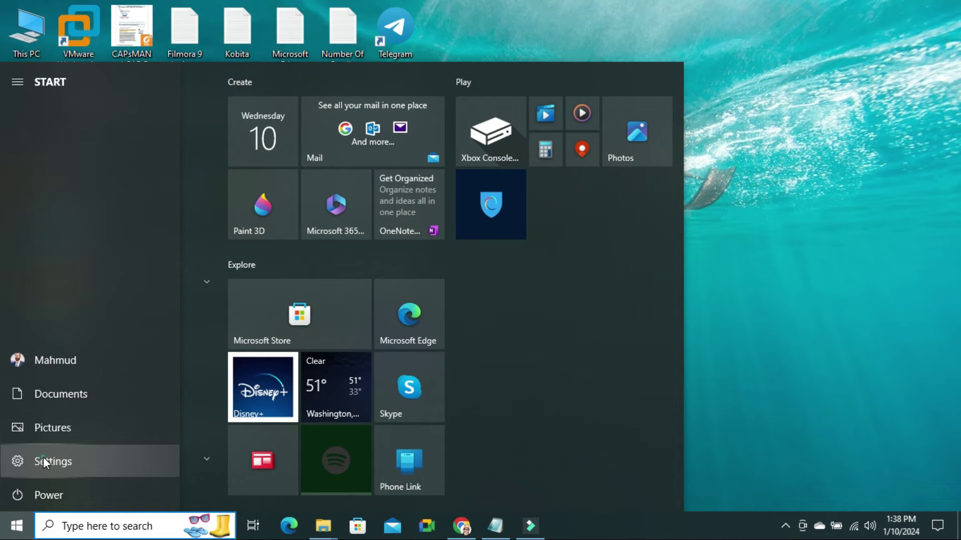
click(43, 460)
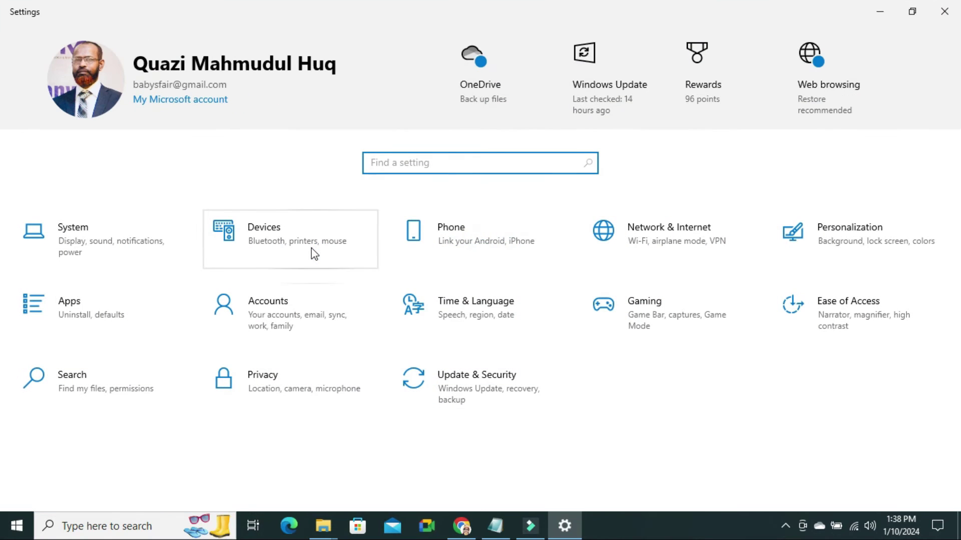
click(282, 238)
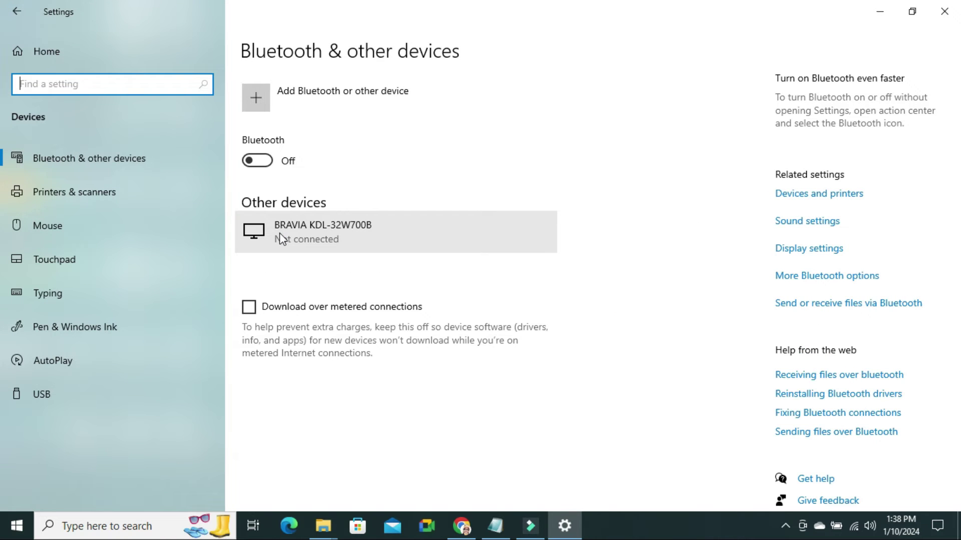
- Switch 'Use AutoPlay for all media and devices' to On on the AutoPlay page
click(69, 360)
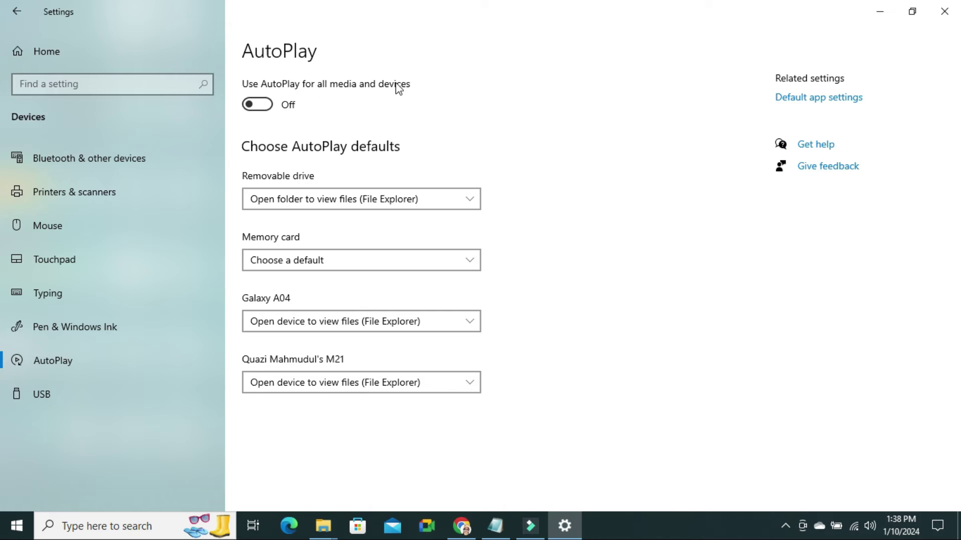
click(260, 109)
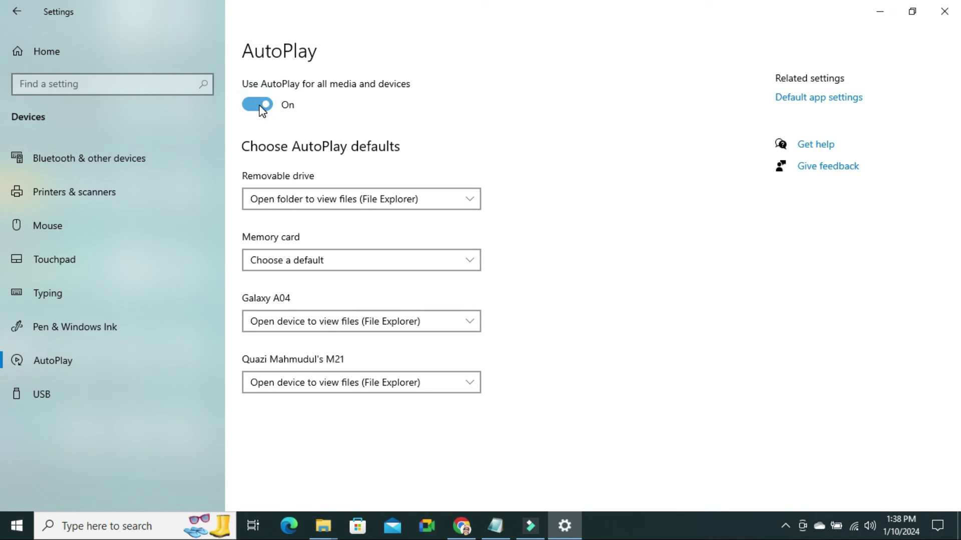